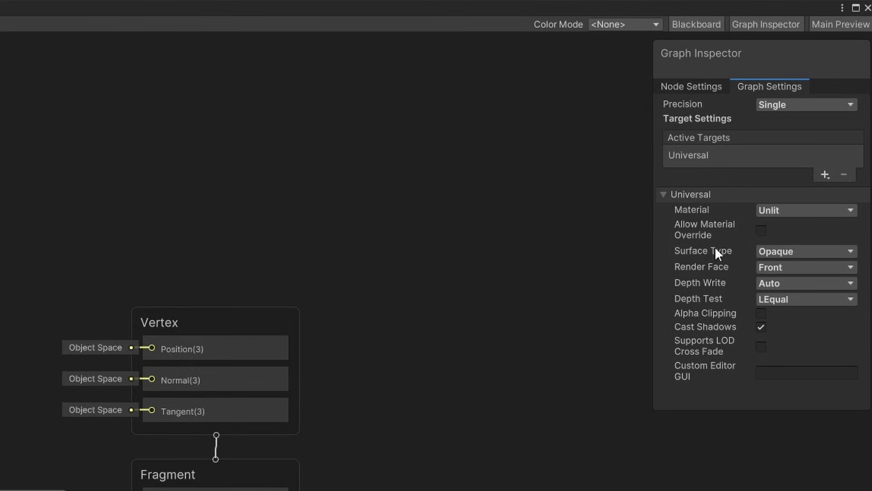
- Try the ForceEnabled and ForceDisabled options for the Universal target's Depth Write, and return it to Auto
{"action": "left_click", "coordinate": [781, 283]}
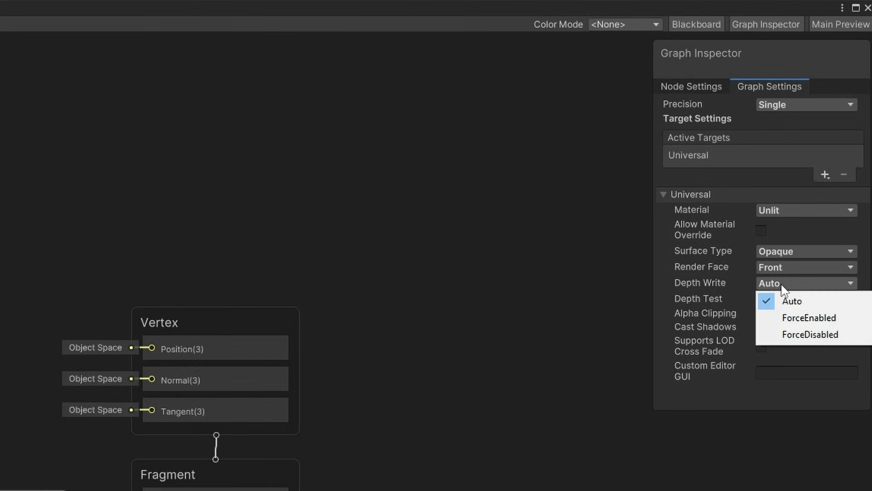
{"action": "left_click", "coordinate": [828, 318]}
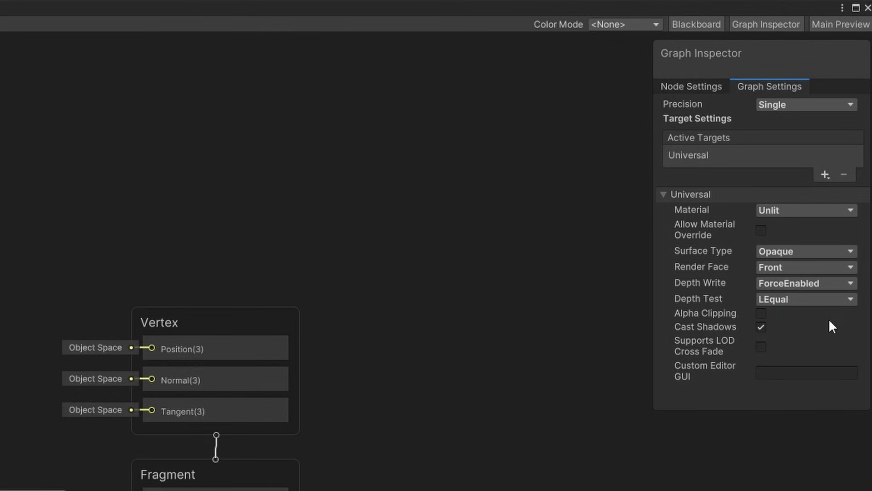
{"action": "left_click", "coordinate": [821, 284]}
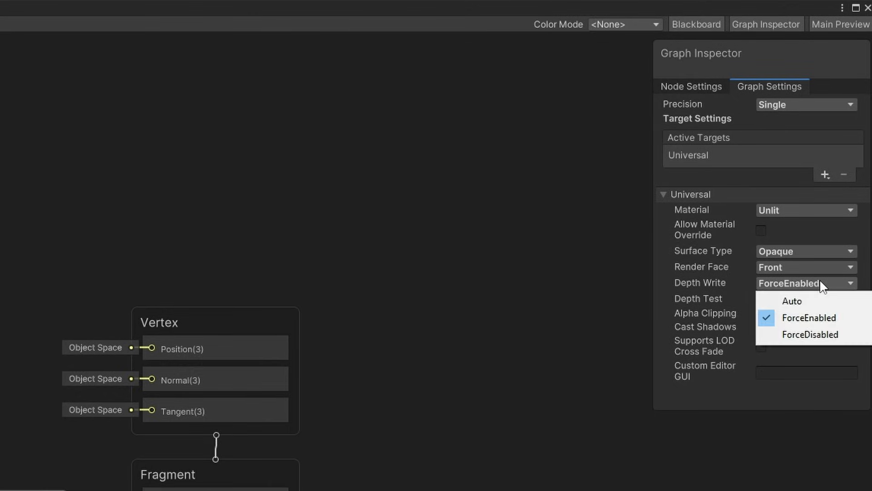
{"action": "left_click", "coordinate": [825, 334]}
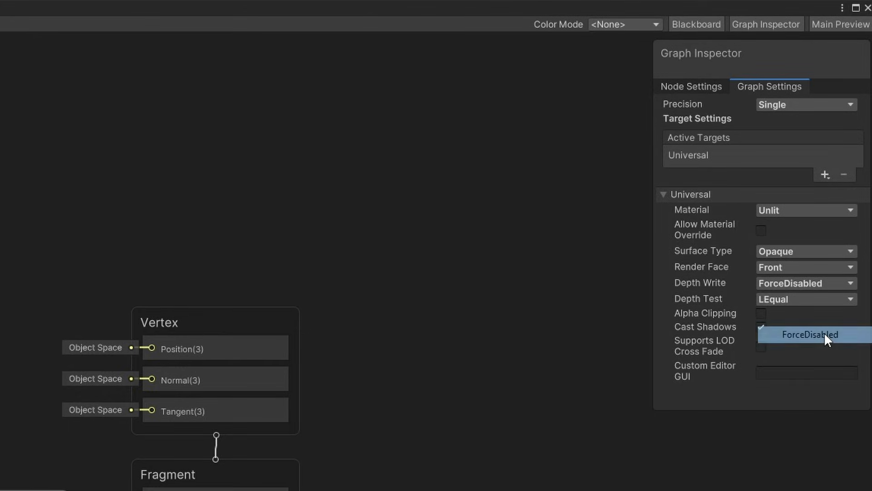
{"action": "left_click", "coordinate": [818, 282]}
{"action": "left_click", "coordinate": [821, 303]}
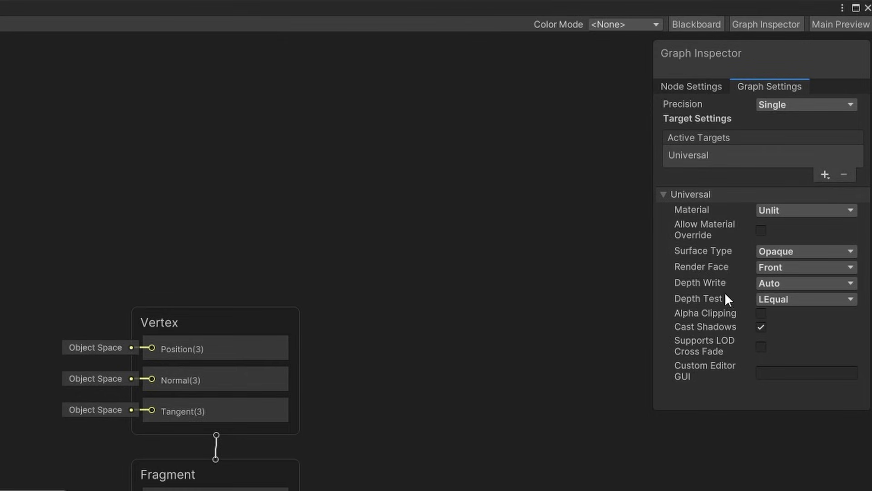
- Try the Always, Never and Greater modes for the Universal target's Depth Test, and return it to LEqual
{"action": "left_click", "coordinate": [815, 300]}
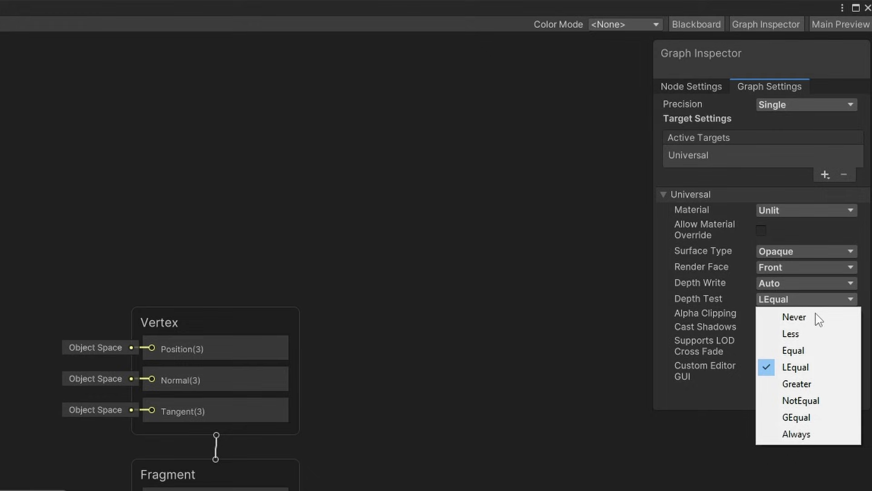
{"action": "left_click", "coordinate": [820, 369]}
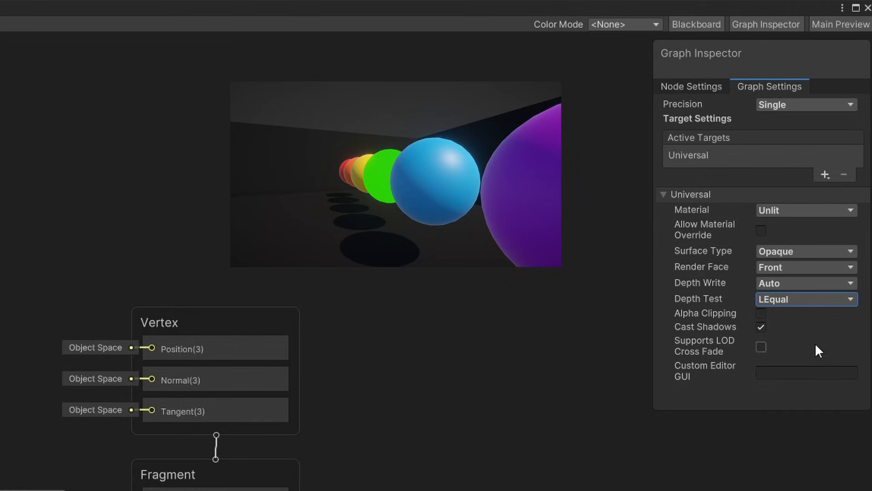
{"action": "left_click", "coordinate": [809, 299]}
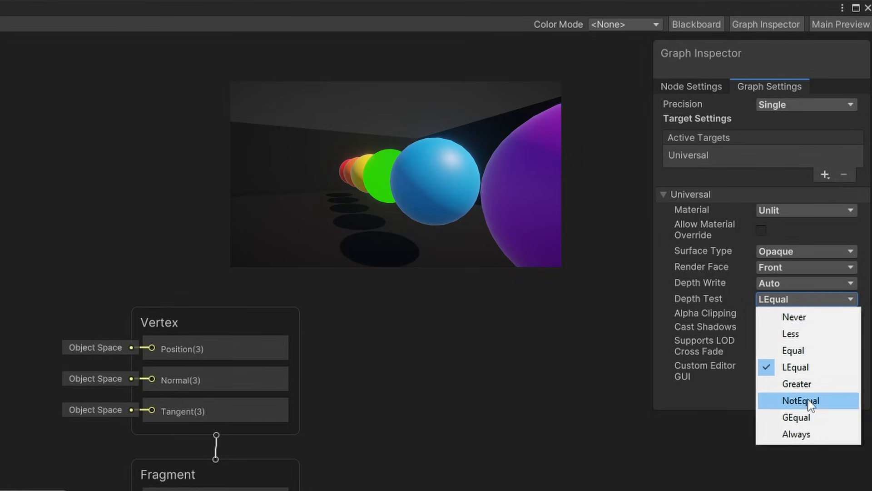
{"action": "left_click", "coordinate": [826, 434]}
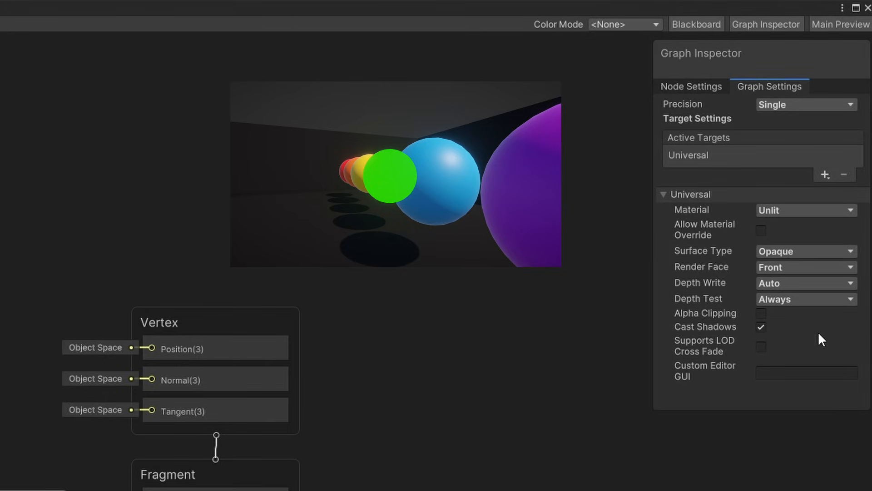
{"action": "left_click", "coordinate": [820, 299]}
{"action": "left_click", "coordinate": [819, 316]}
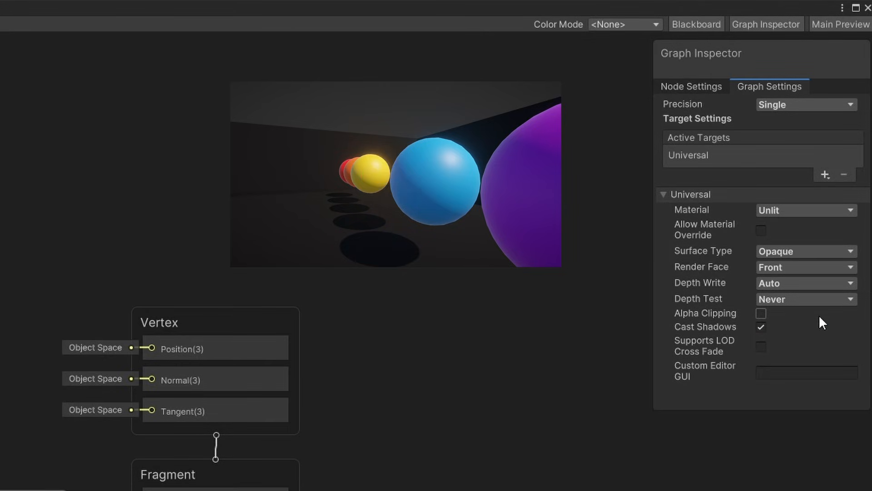
{"action": "left_click", "coordinate": [819, 300]}
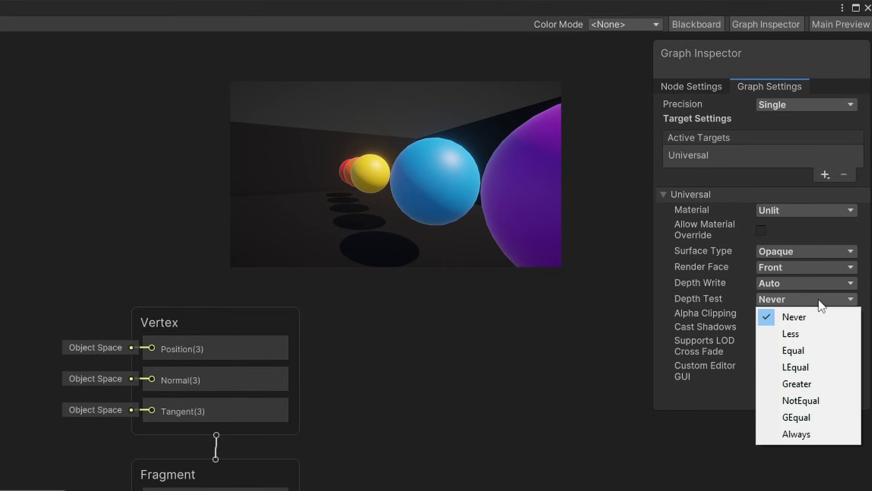
{"action": "left_click", "coordinate": [821, 384]}
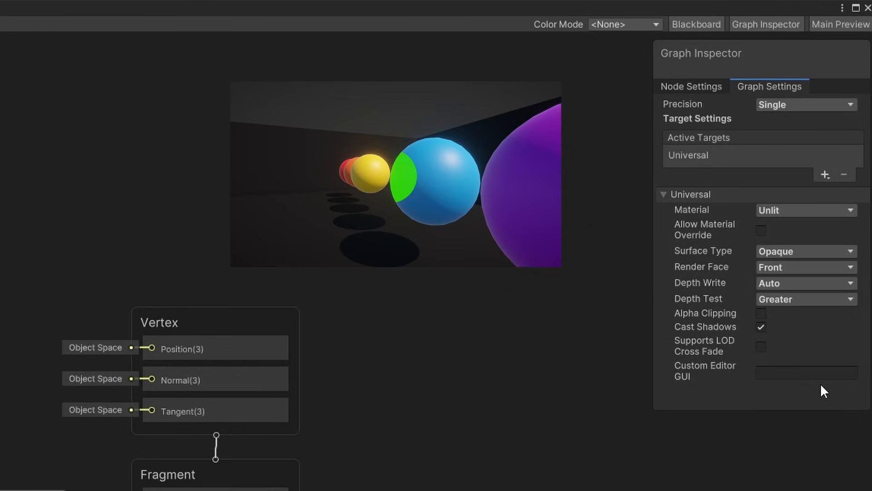
{"action": "left_click", "coordinate": [814, 300]}
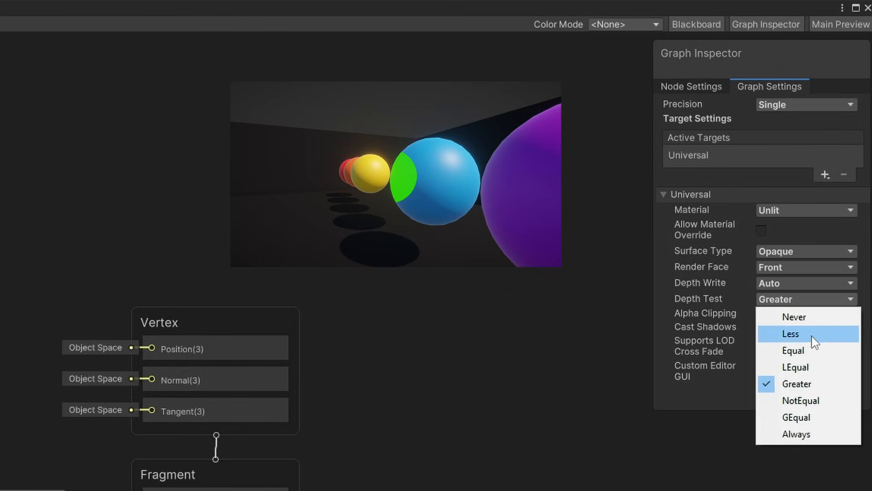
{"action": "left_click", "coordinate": [813, 368]}
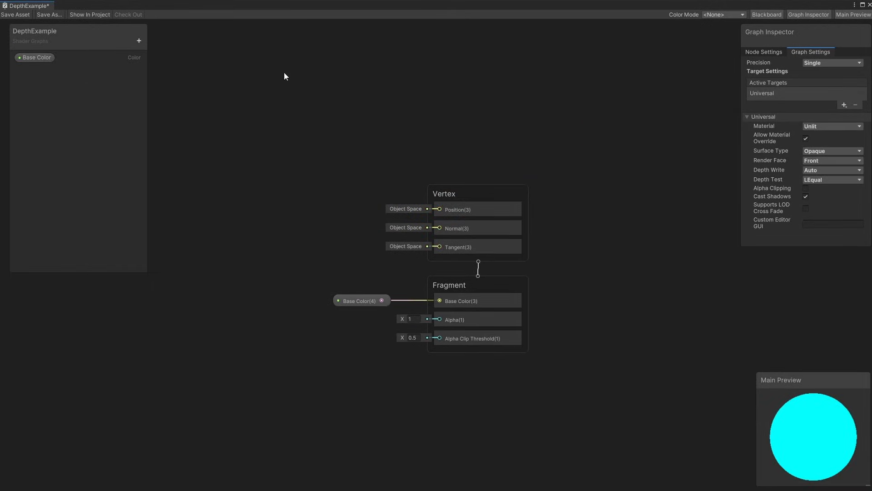
- Save the DepthExample shader graph asset
{"action": "left_click", "coordinate": [18, 13]}
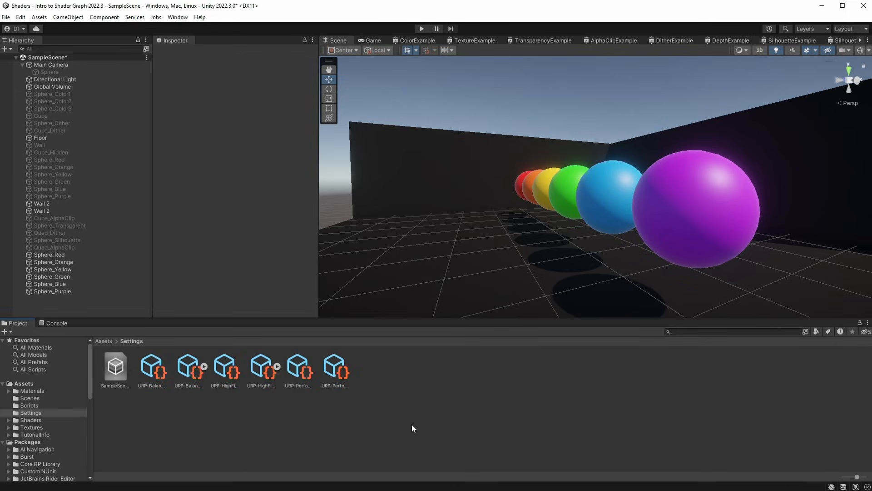
- Enable Depth Texture on the URP-HighFidelity pipeline asset in the project's Assets/Settings folder
{"action": "left_click", "coordinate": [25, 383]}
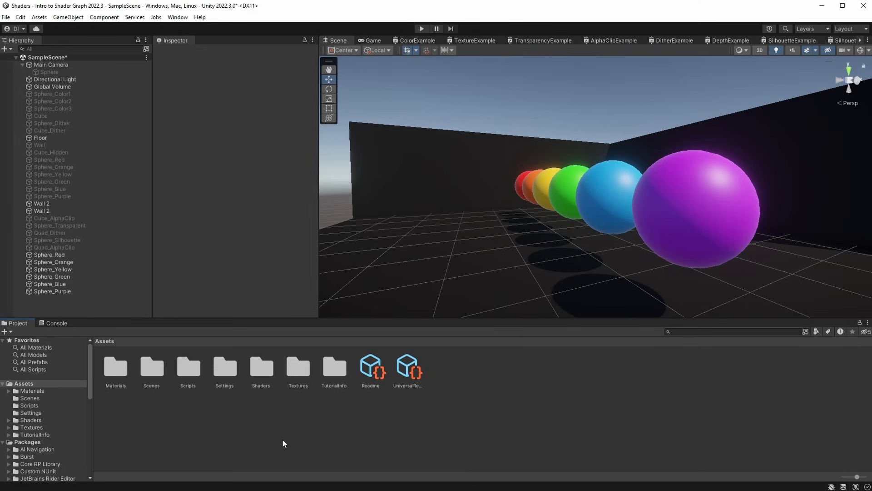
{"action": "left_click", "coordinate": [37, 413]}
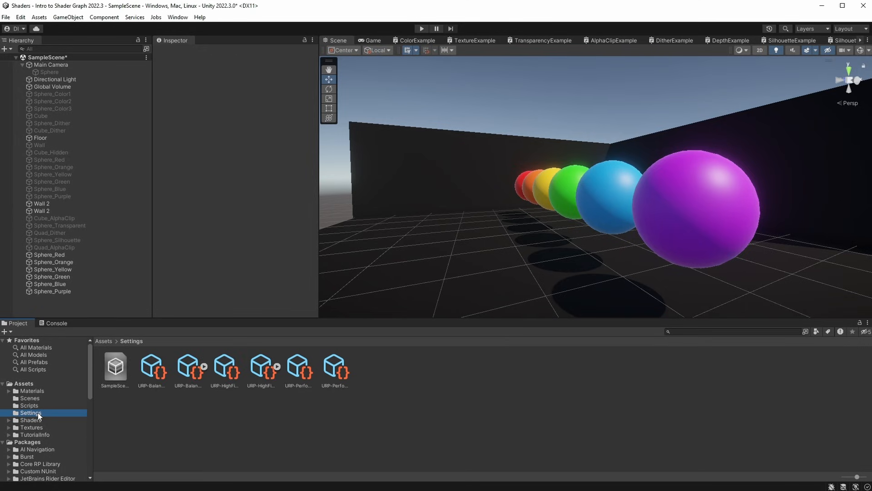
{"action": "left_click", "coordinate": [225, 368]}
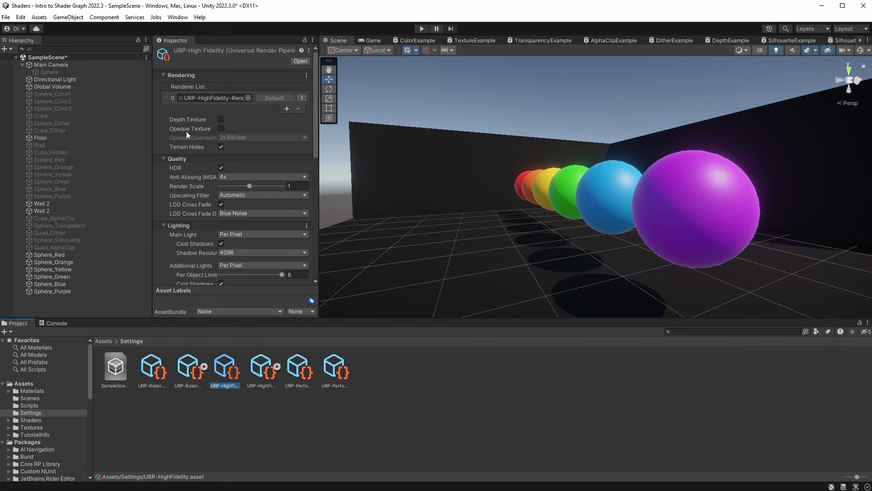
{"action": "left_click", "coordinate": [221, 119]}
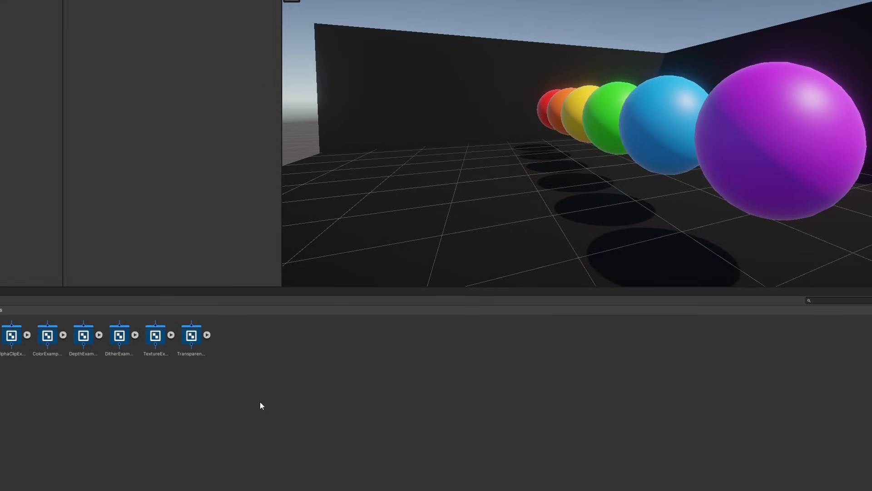
- Create a URP Unlit Shader Graph named SilhouetteExample alongside the other example shaders
{"action": "right_click", "coordinate": [262, 406]}
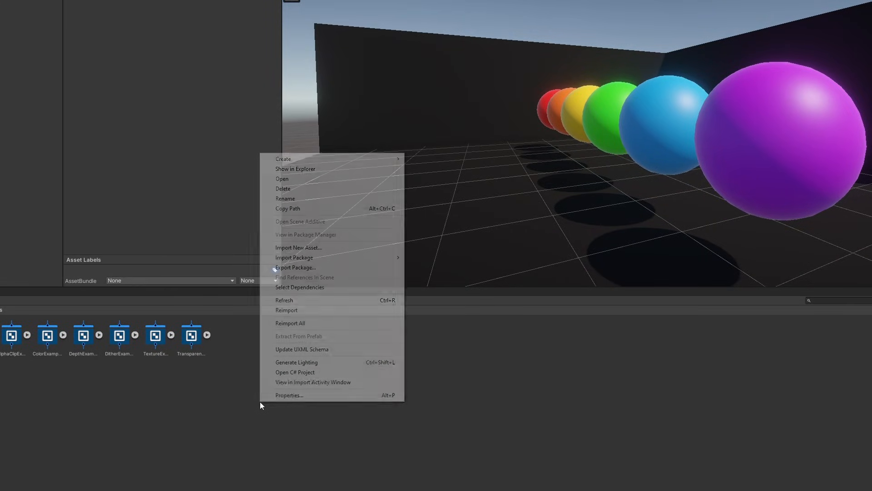
{"action": "mouse_move", "coordinate": [338, 161]}
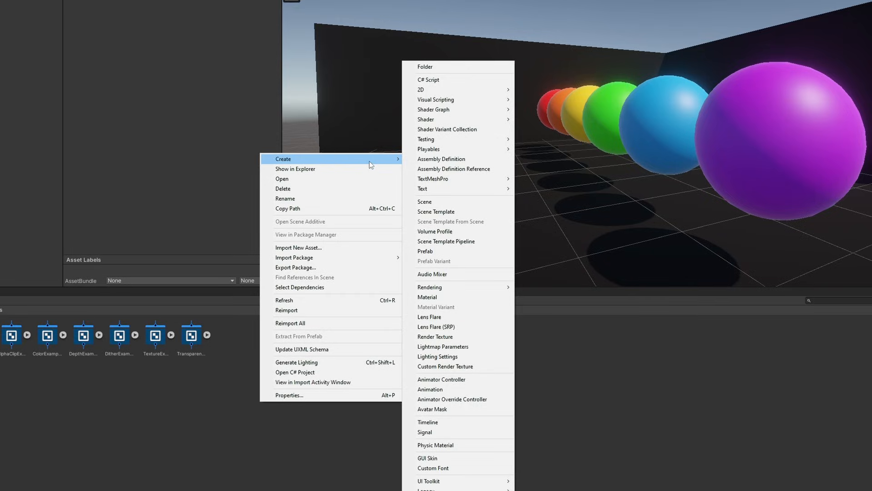
{"action": "mouse_move", "coordinate": [444, 110]}
{"action": "mouse_move", "coordinate": [545, 116]}
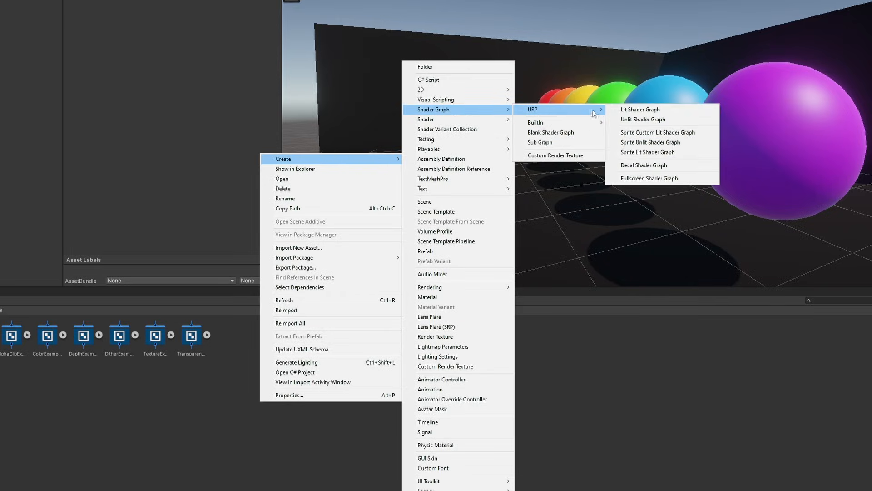
{"action": "left_click", "coordinate": [629, 120]}
{"action": "type", "text": "S"}
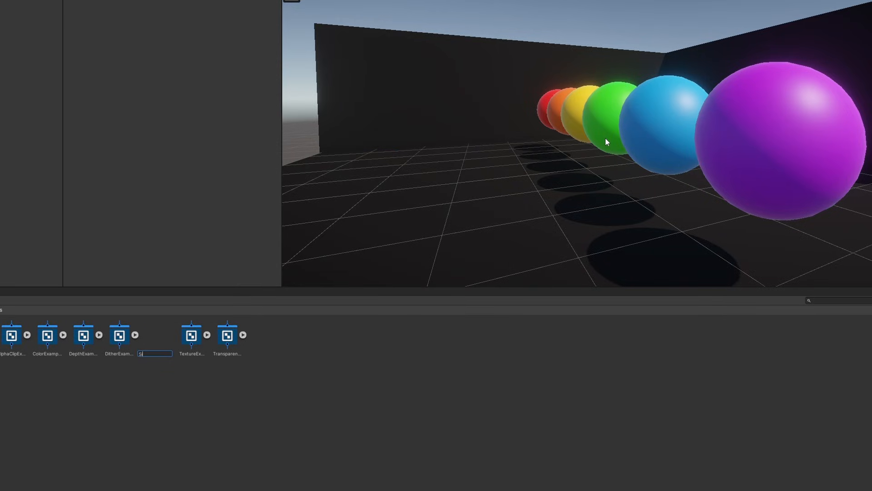
{"action": "type", "text": "ilhouetteExample"}
{"action": "key", "text": "Return"}
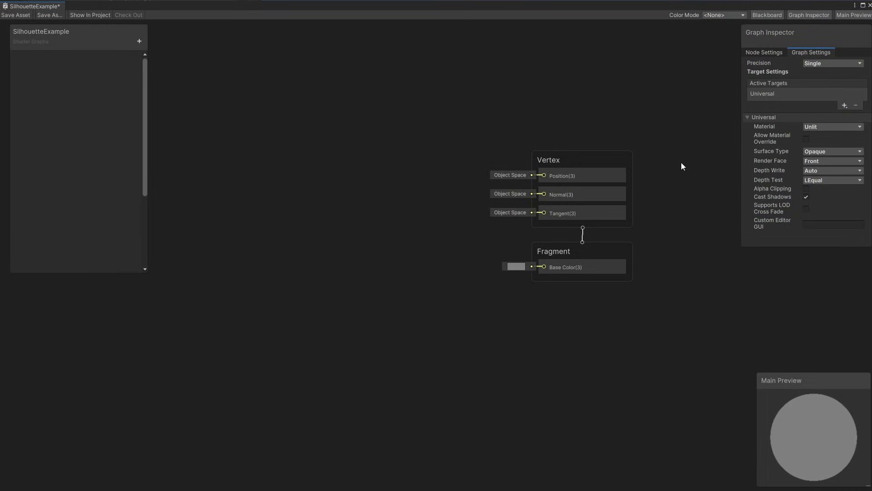
- Set the SilhouetteExample graph's Surface Type to Transparent
{"action": "left_click", "coordinate": [833, 151]}
{"action": "left_click", "coordinate": [831, 173]}
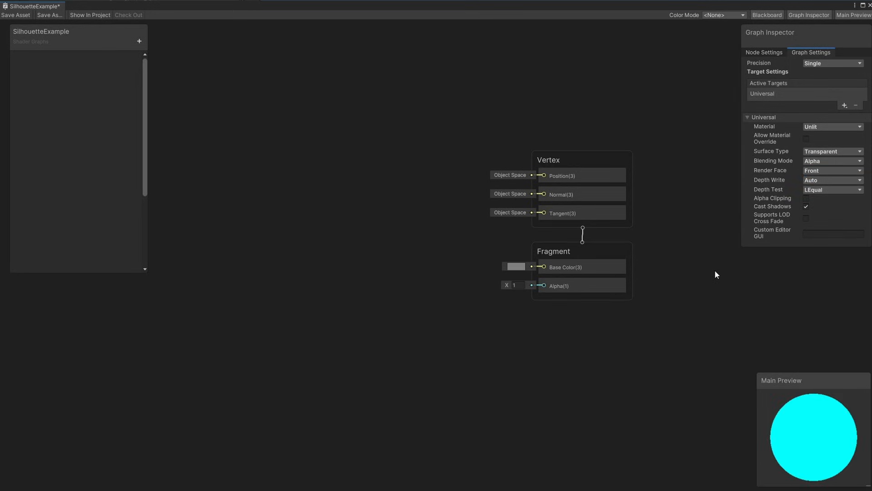
- Add two Color properties to the SilhouetteExample graph, named Foreground Color and Background Color
{"action": "left_click", "coordinate": [139, 42]}
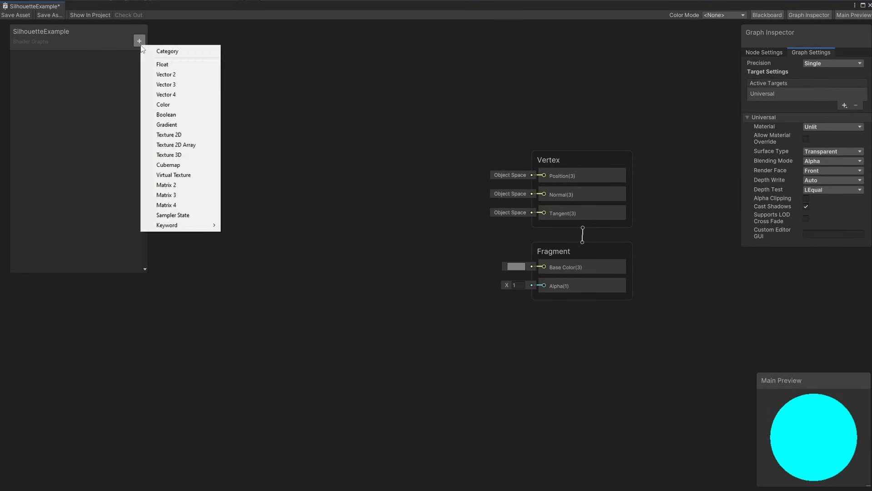
{"action": "left_click", "coordinate": [170, 105]}
{"action": "type", "text": "Foreground Color"}
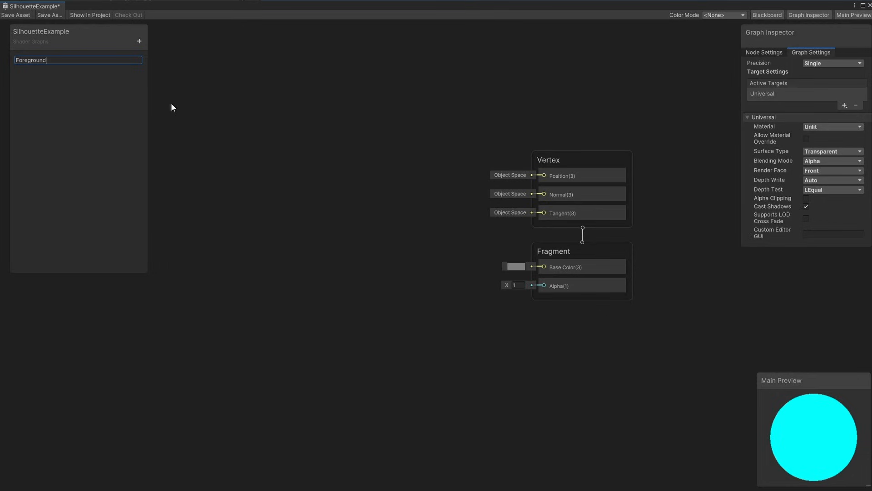
{"action": "key", "text": "Return"}
{"action": "left_click", "coordinate": [139, 42]}
{"action": "left_click", "coordinate": [159, 100]}
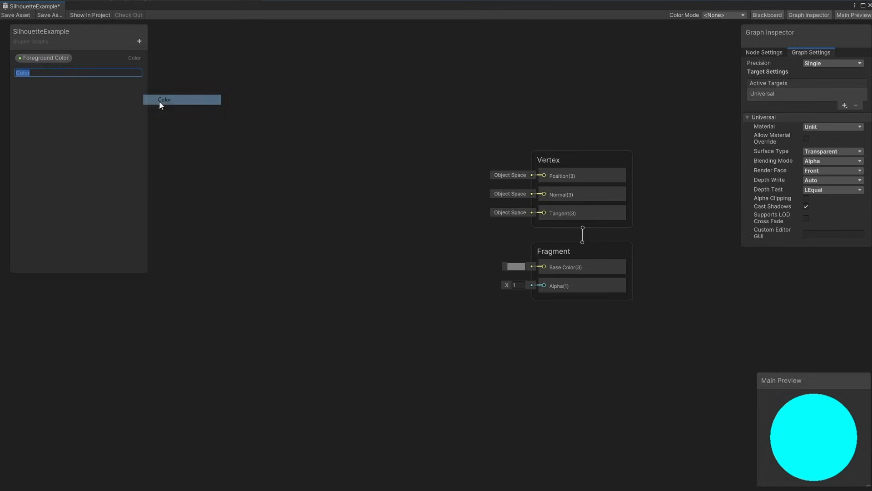
{"action": "type", "text": "Background Color"}
{"action": "key", "text": "Return"}
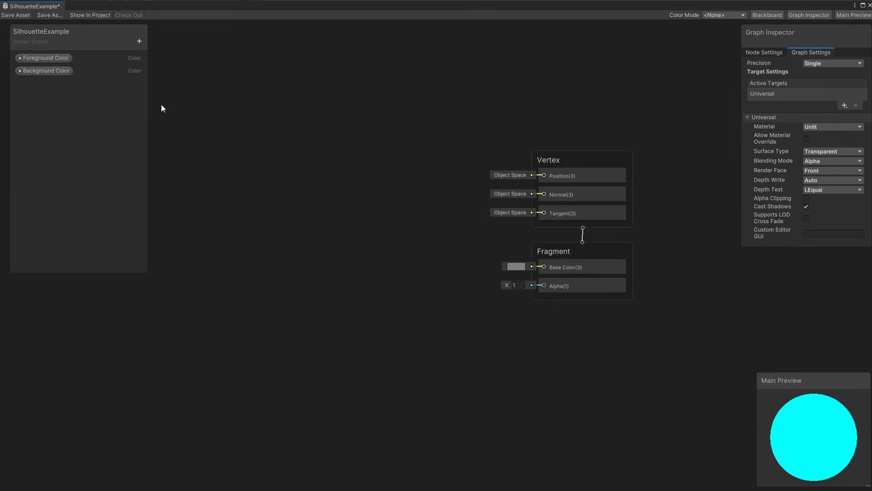
- Add a Scene Depth node to the graph beside the Vertex and Fragment stacks
{"action": "right_click", "coordinate": [278, 225]}
{"action": "left_click", "coordinate": [285, 228]}
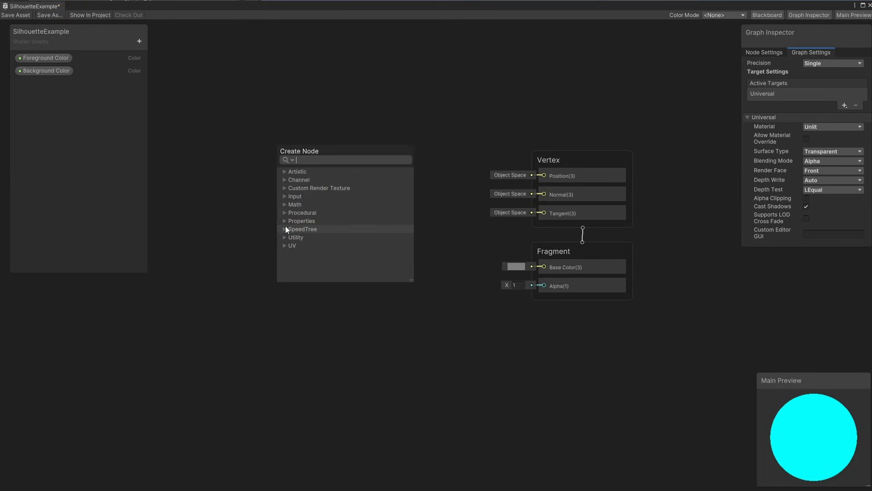
{"action": "type", "text": "scene depth"}
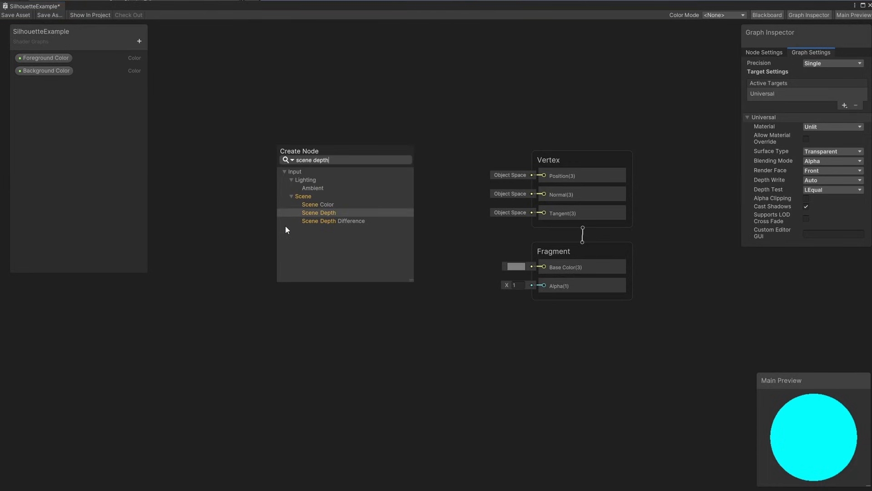
{"action": "left_click", "coordinate": [328, 213]}
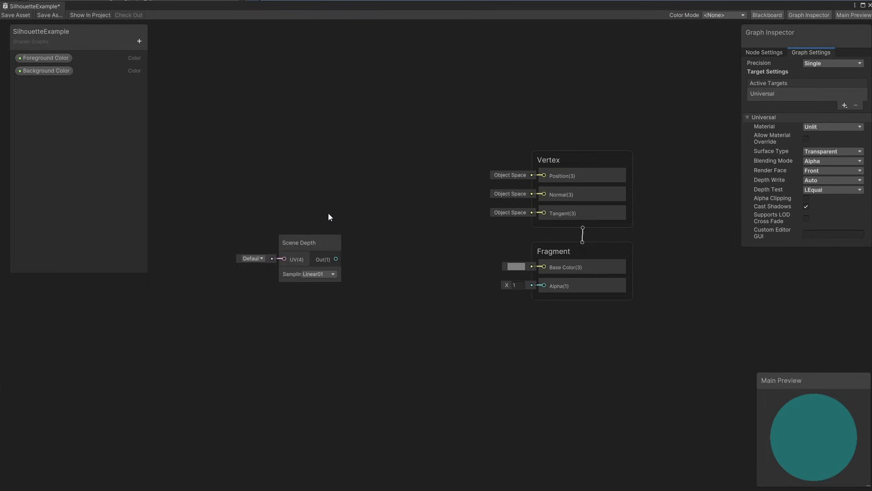
- Switch the Scene Depth node's sampling mode to Raw for comparison, and return it to Linear01
{"action": "middle_click_drag", "start_coordinate": [291, 212], "coordinate": [413, 181]}
{"action": "scroll", "coordinate": [375, 211], "scroll_direction": "up", "scroll_amount": 3}
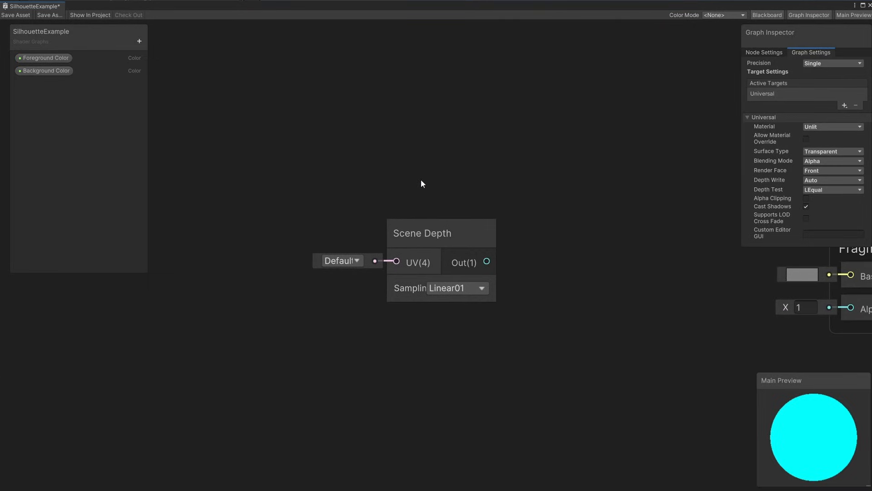
{"action": "middle_click_drag", "start_coordinate": [479, 170], "coordinate": [528, 146]}
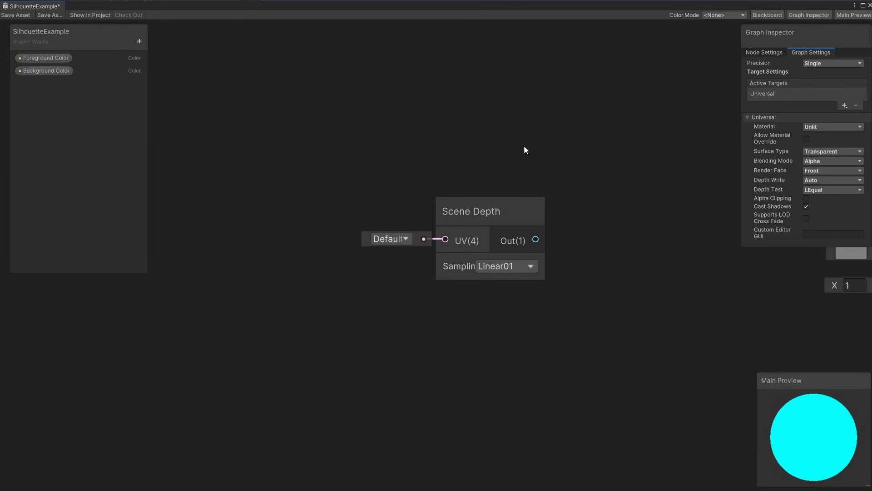
{"action": "left_click", "coordinate": [504, 265]}
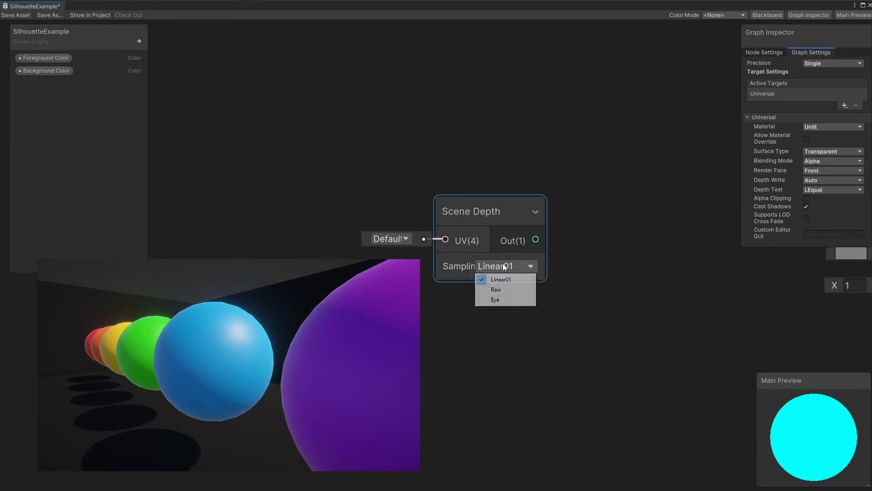
{"action": "left_click", "coordinate": [504, 290]}
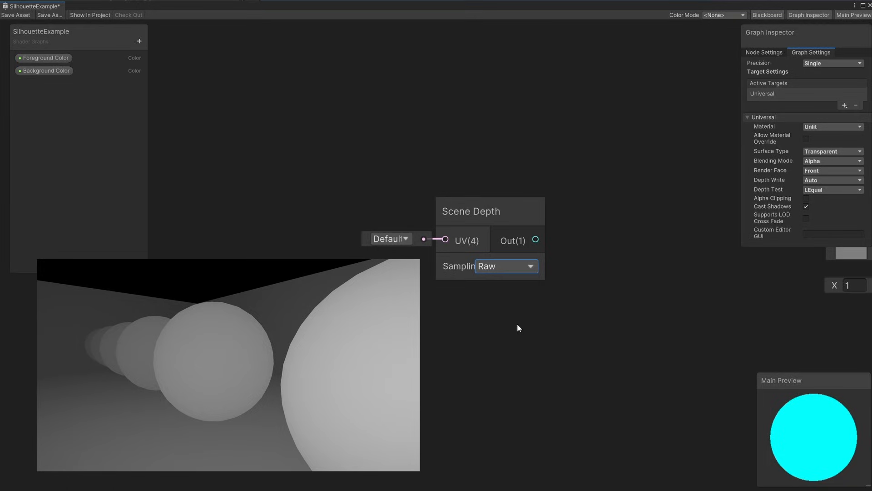
{"action": "left_click", "coordinate": [503, 268]}
{"action": "left_click", "coordinate": [501, 279]}
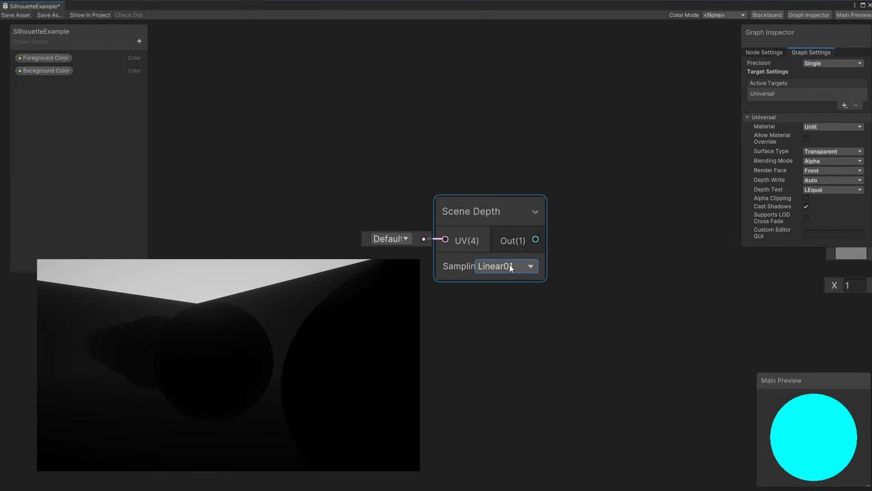
- Try the Eye sampling mode on the Scene Depth node, and restore Linear01
{"action": "left_click", "coordinate": [509, 266]}
{"action": "left_click", "coordinate": [509, 301]}
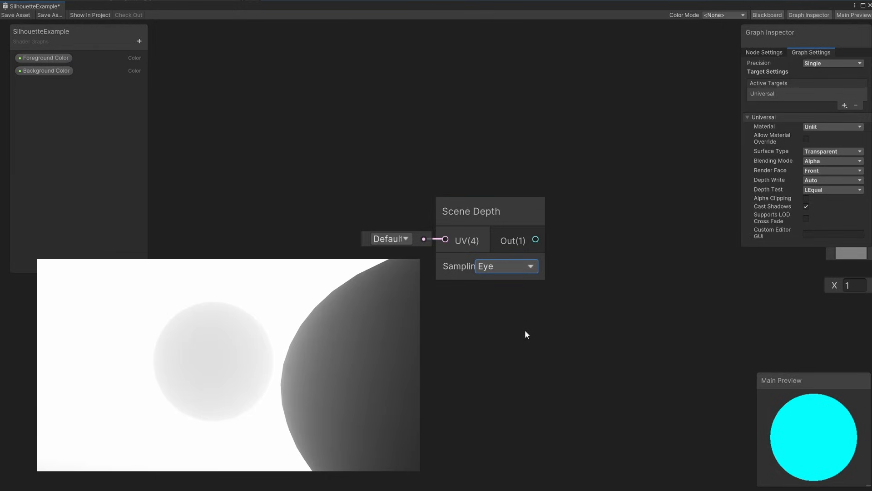
{"action": "left_click", "coordinate": [511, 269]}
{"action": "left_click", "coordinate": [500, 279]}
- Add a Lerp node between the Scene Depth node and the Fragment stack
{"action": "scroll", "coordinate": [563, 300], "scroll_direction": "down", "scroll_amount": 2}
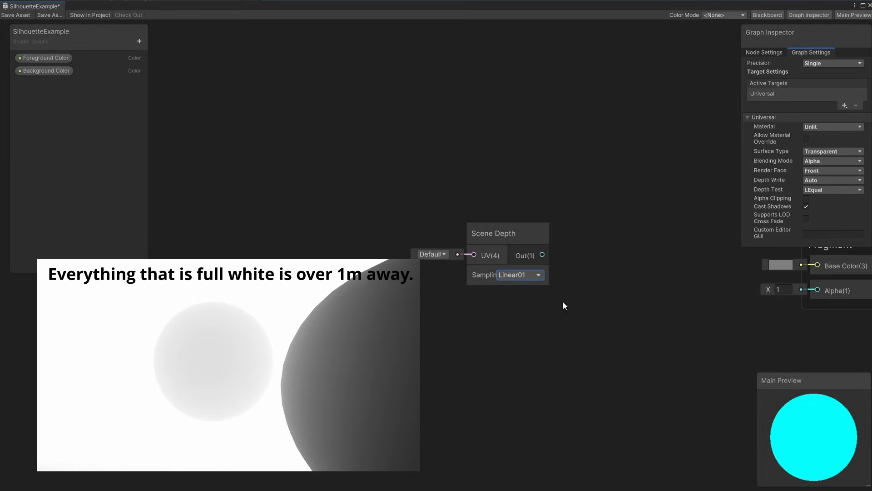
{"action": "middle_click_drag", "start_coordinate": [585, 299], "coordinate": [349, 362]}
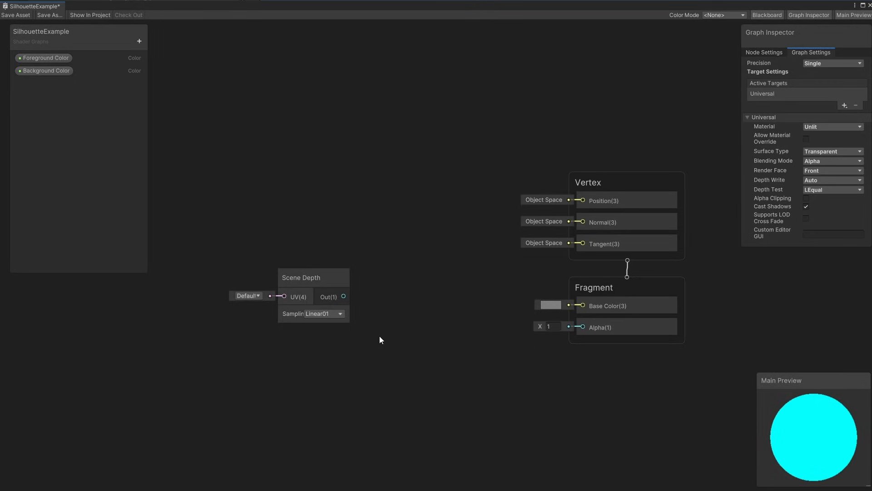
{"action": "right_click", "coordinate": [397, 258]}
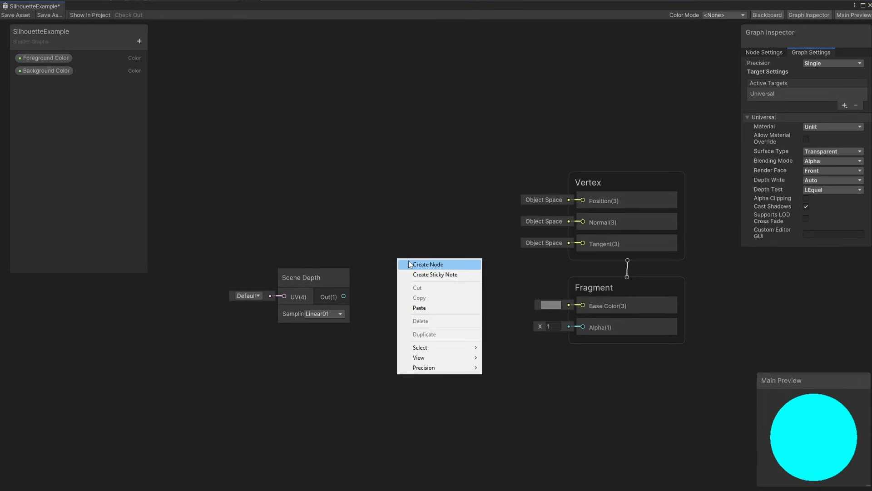
{"action": "left_click", "coordinate": [408, 261]}
{"action": "type", "text": "lerp"}
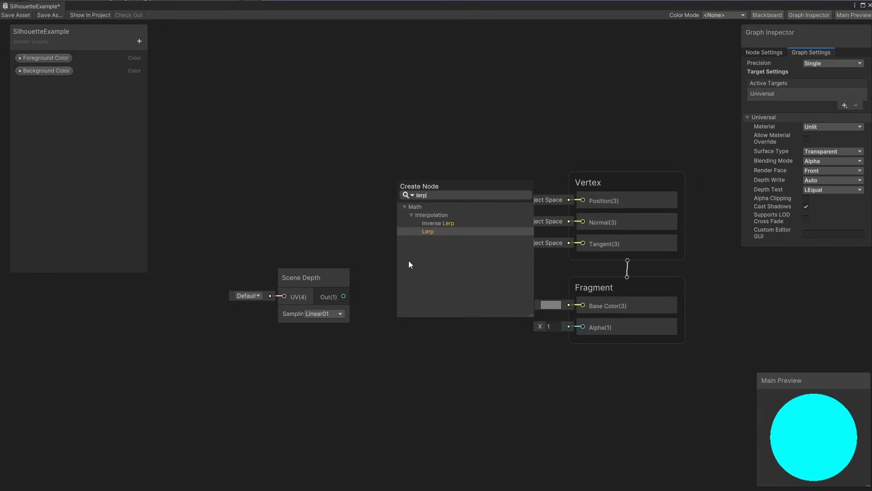
{"action": "left_click", "coordinate": [435, 229]}
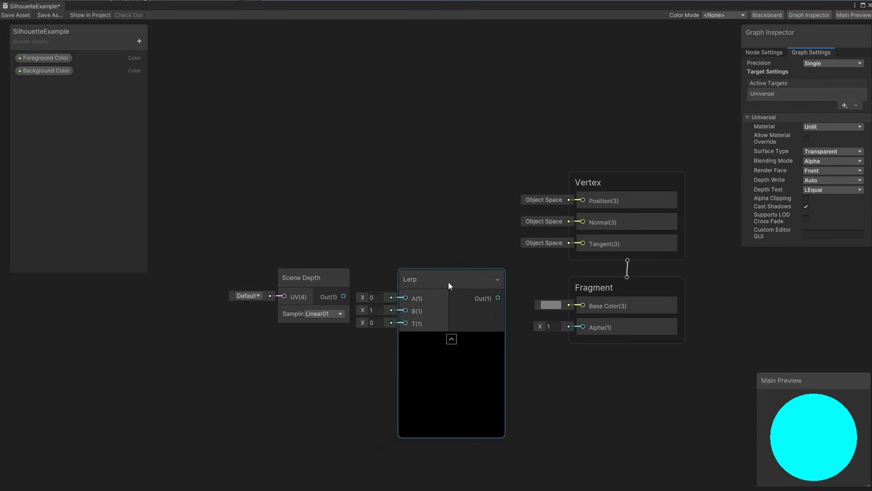
{"action": "left_click_drag", "start_coordinate": [448, 282], "coordinate": [461, 295]}
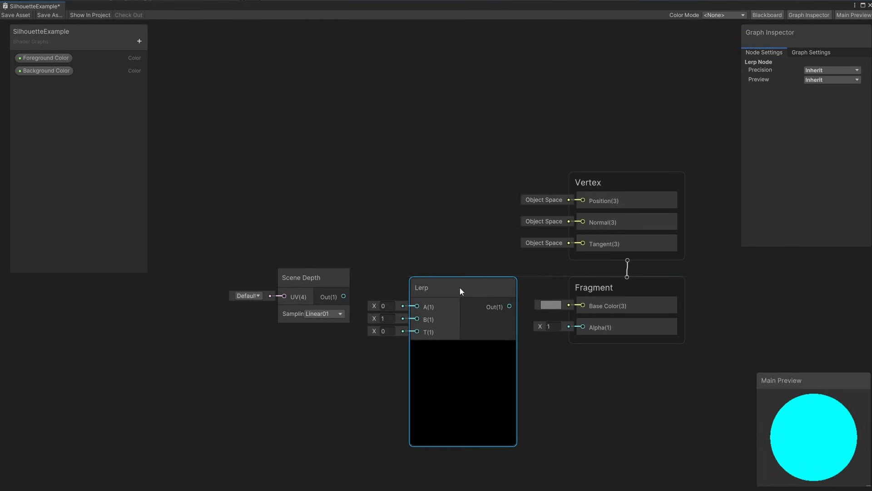
{"action": "left_click", "coordinate": [462, 245]}
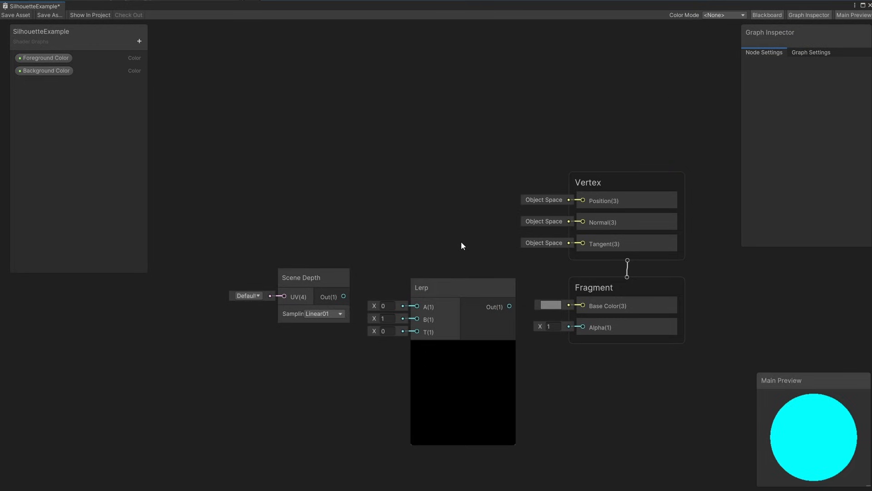
- Connect the Scene Depth node's output to the Lerp node's T input
{"action": "left_click", "coordinate": [311, 286]}
{"action": "key", "text": "f"}
{"action": "left_click_drag", "start_coordinate": [422, 212], "coordinate": [531, 255]}
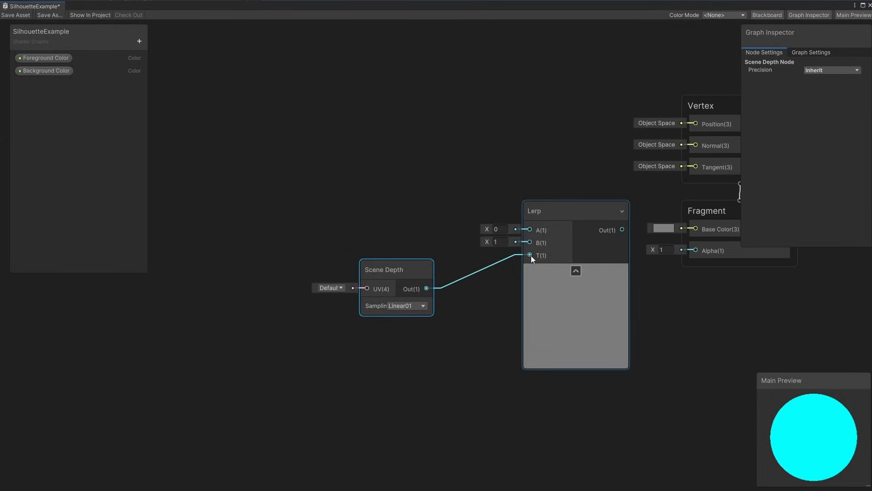
- Place the Foreground Color and Background Color properties in the graph and connect them to the Lerp node's A and B inputs
{"action": "left_click_drag", "start_coordinate": [59, 60], "coordinate": [421, 202]}
{"action": "left_click_drag", "start_coordinate": [423, 201], "coordinate": [531, 231]}
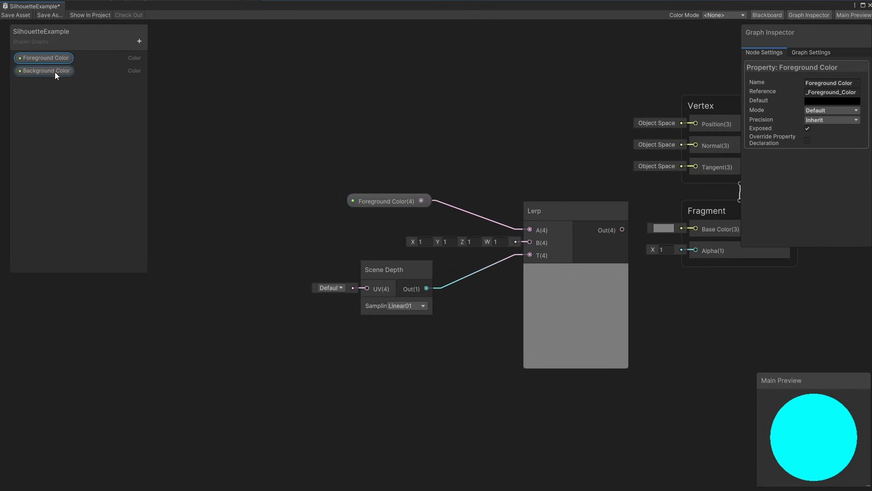
{"action": "left_click_drag", "start_coordinate": [55, 71], "coordinate": [293, 174]}
{"action": "left_click_drag", "start_coordinate": [352, 223], "coordinate": [532, 244]}
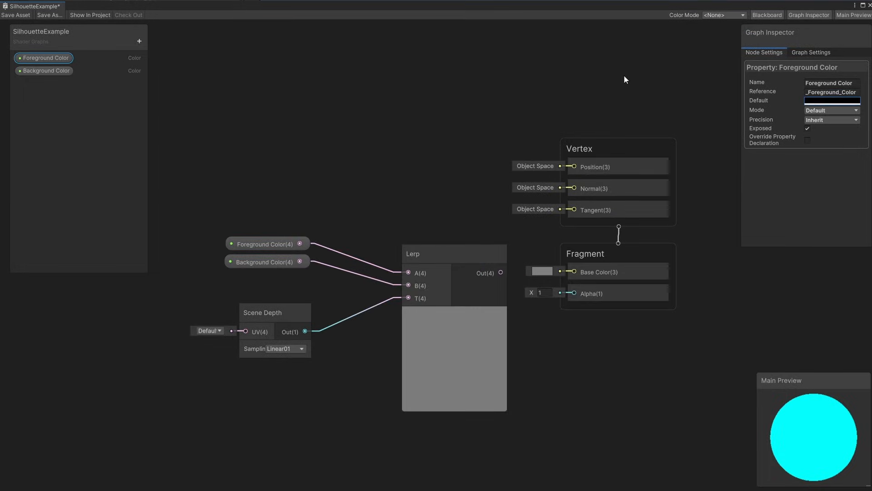
- Connect the Lerp output to the Fragment stack's Base Color and save the SilhouetteExample graph
{"action": "left_click_drag", "start_coordinate": [501, 272], "coordinate": [577, 269]}
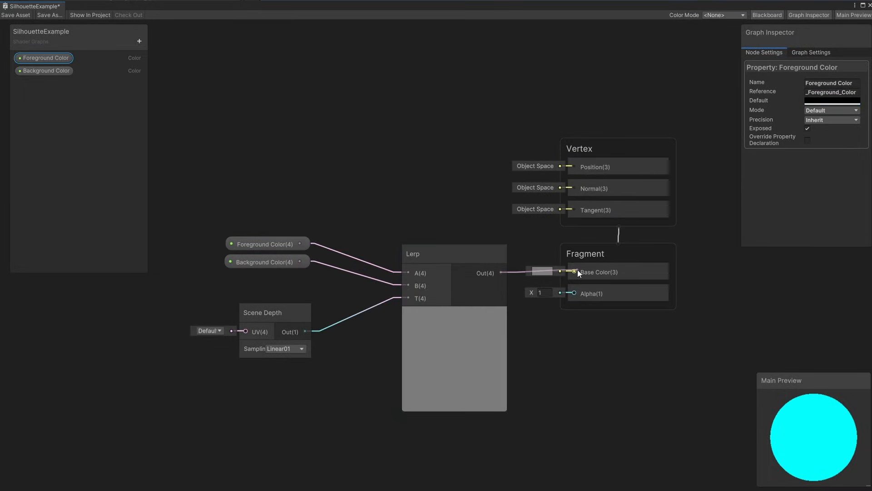
{"action": "left_click", "coordinate": [469, 198]}
{"action": "left_click", "coordinate": [18, 15]}
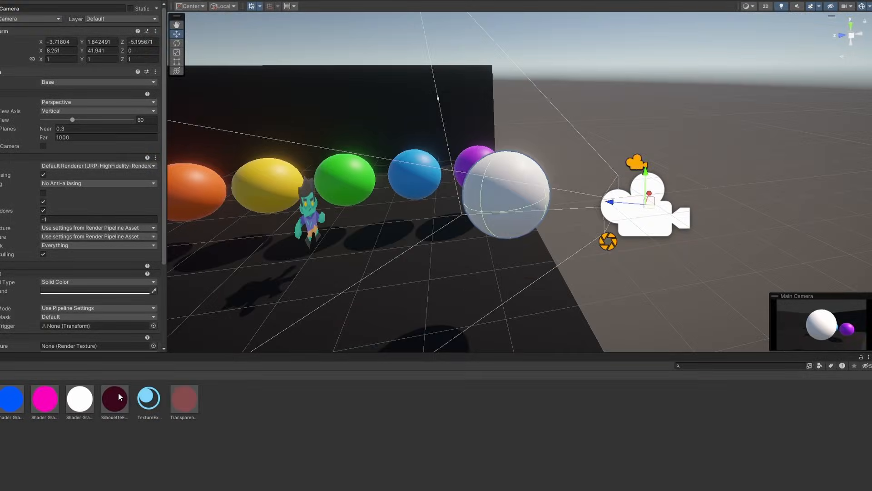
- Apply the SilhouetteExample material to the white sphere in front of the Main Camera
{"action": "left_click", "coordinate": [116, 398]}
{"action": "left_click_drag", "start_coordinate": [187, 379], "coordinate": [533, 186]}
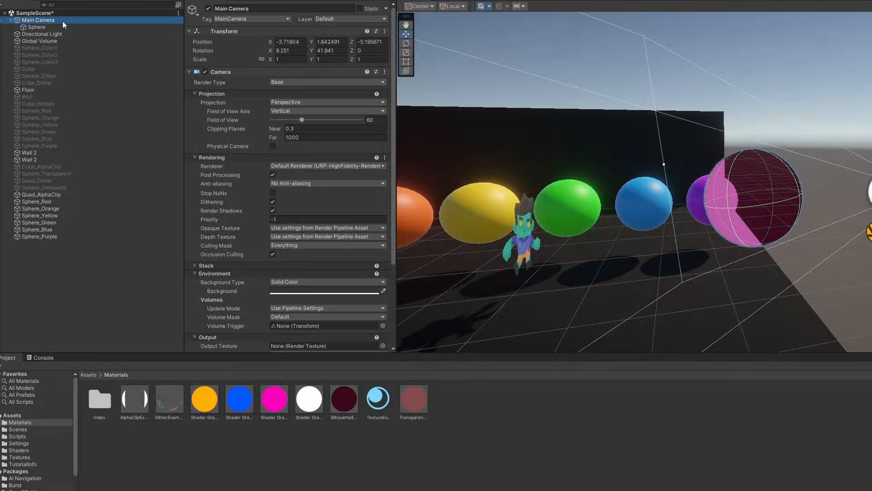
- Set the Main Camera's far clipping plane to 25
{"action": "left_click", "coordinate": [310, 138]}
{"action": "type", "text": "25"}
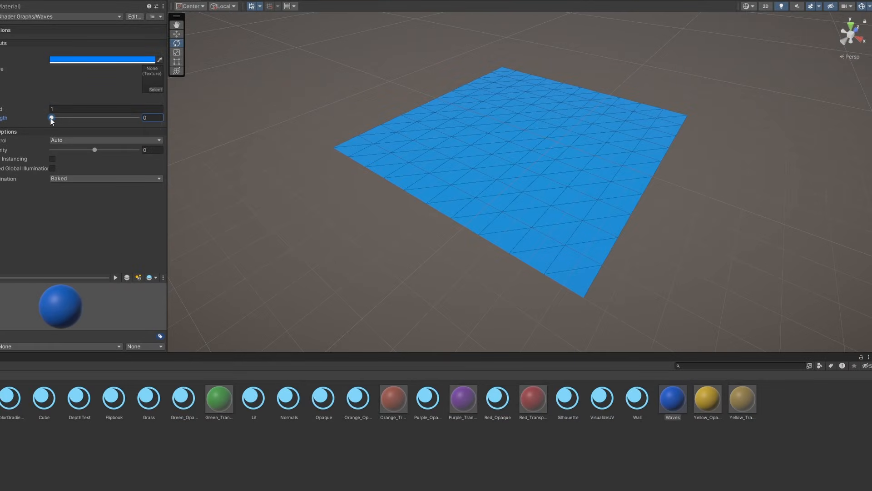
- Raise the Waves material's wave strength to about 0.508 to deform the blue plane
{"action": "left_click_drag", "start_coordinate": [51, 119], "coordinate": [94, 120]}
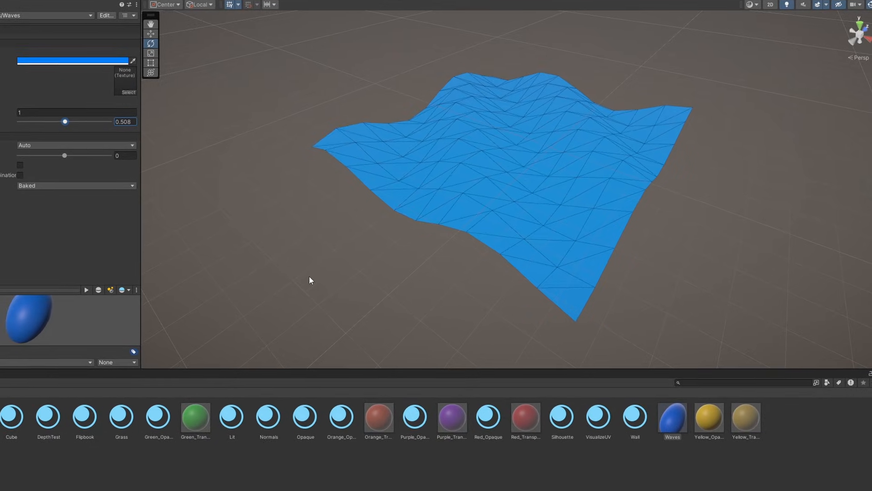